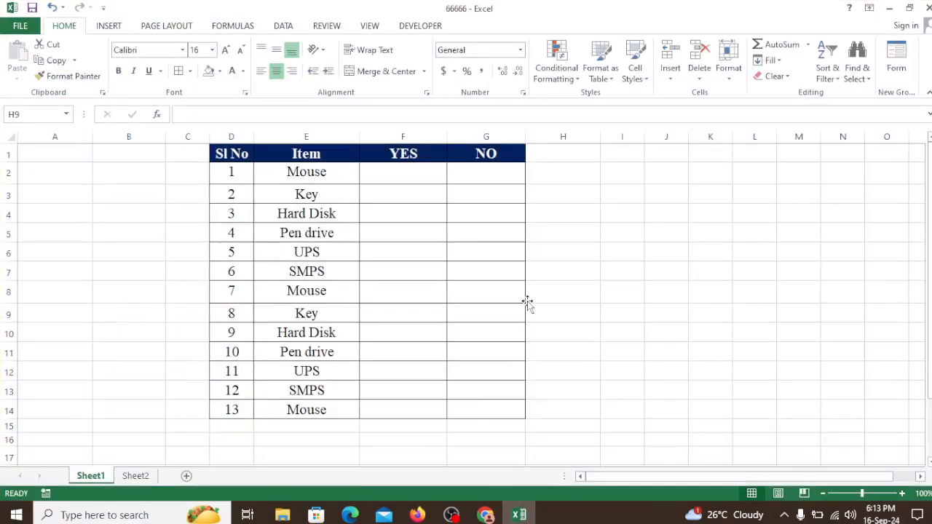
- Enter 0 in the YES column for Mouse, Key and Hard Disk, cells F2 to F4
left_click(411, 174)
type("ü")
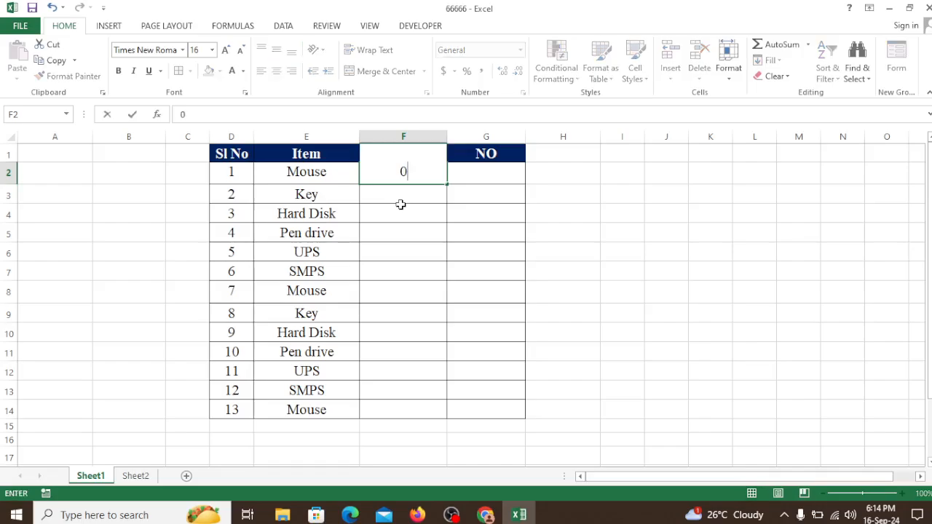
key("Return")
type("ü")
key("Return")
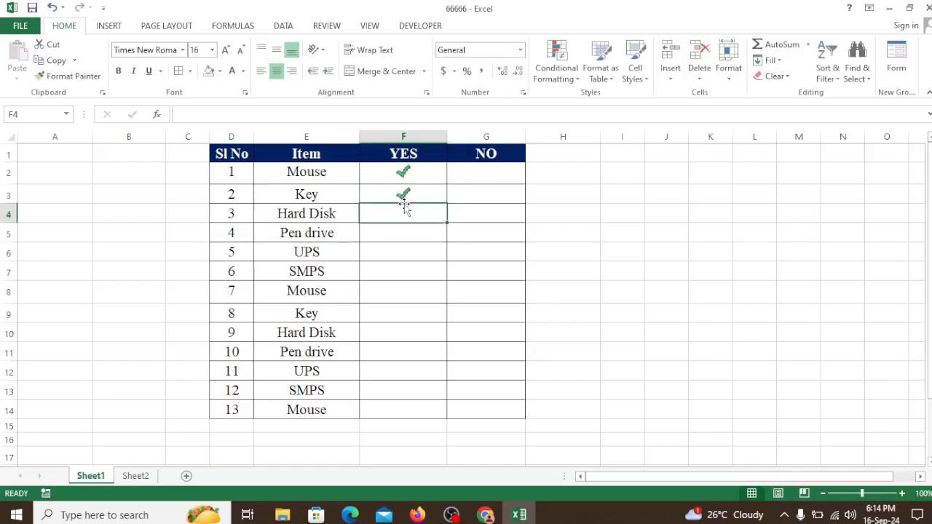
type("ü")
key("Return")
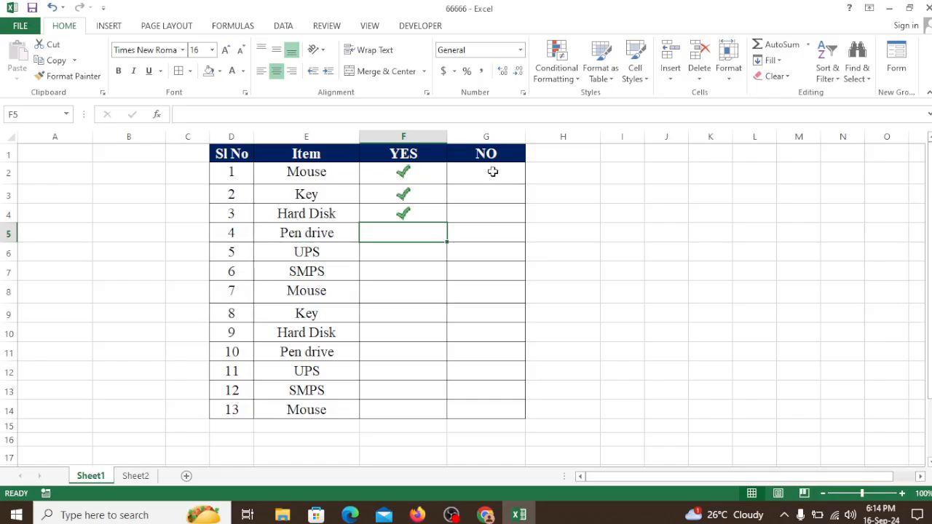
- Enter -1 in the NO column for the first two items, cells G2 and G3
left_click(492, 171)
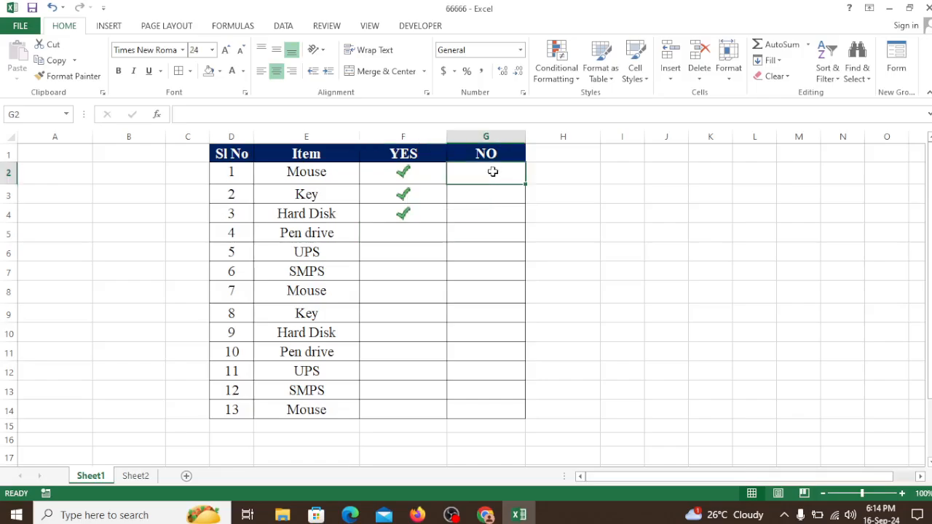
type("û")
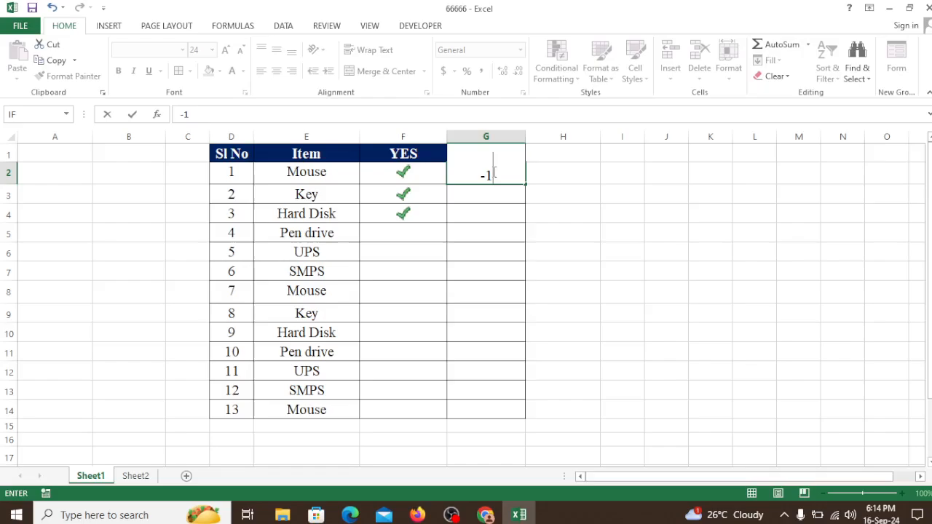
key("Return")
type("û")
key("Return")
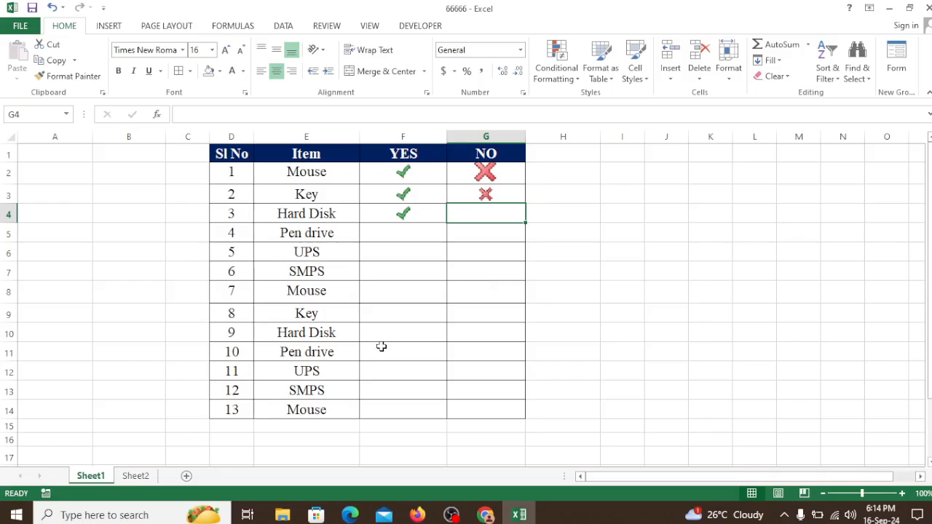
- On Sheet2, apply the uncircled tick, exclamation and cross icon set as conditional formatting to the YES and NO cells G5:H17
left_click(137, 476)
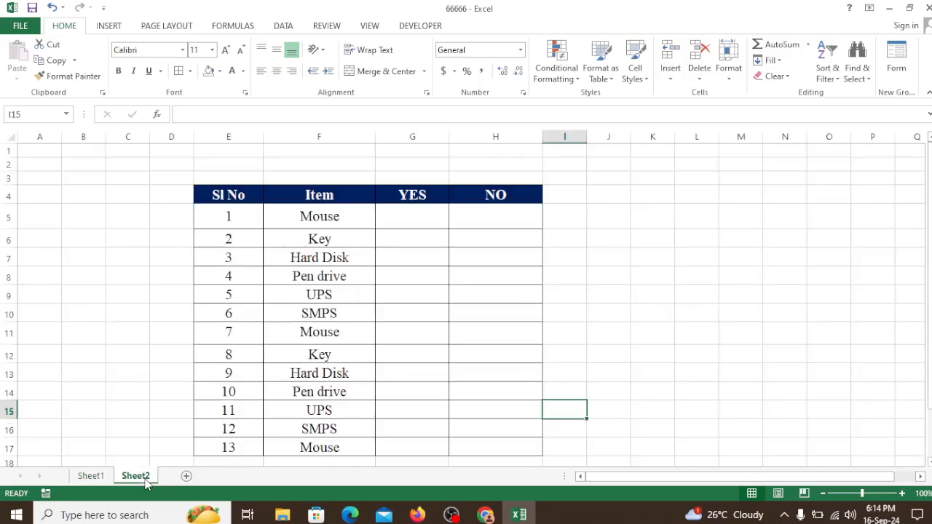
left_click(765, 243)
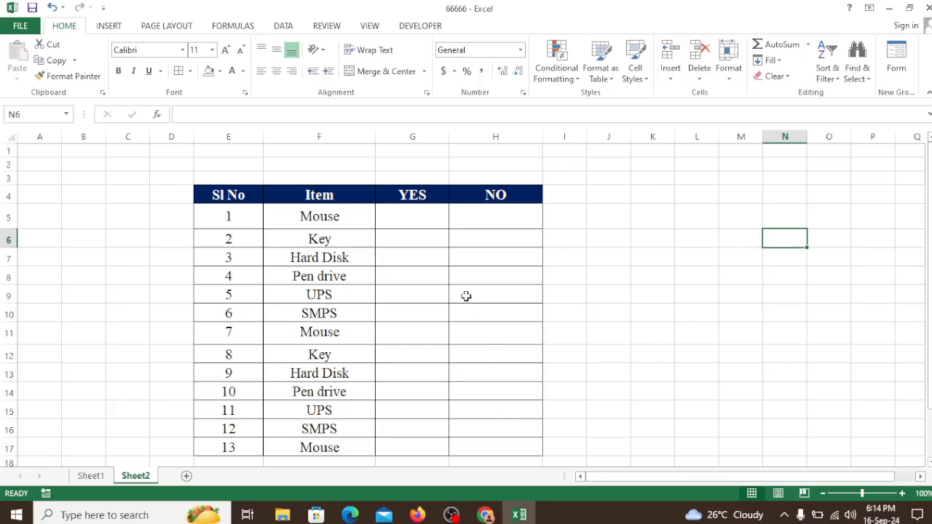
left_click_drag(411, 215, 481, 454)
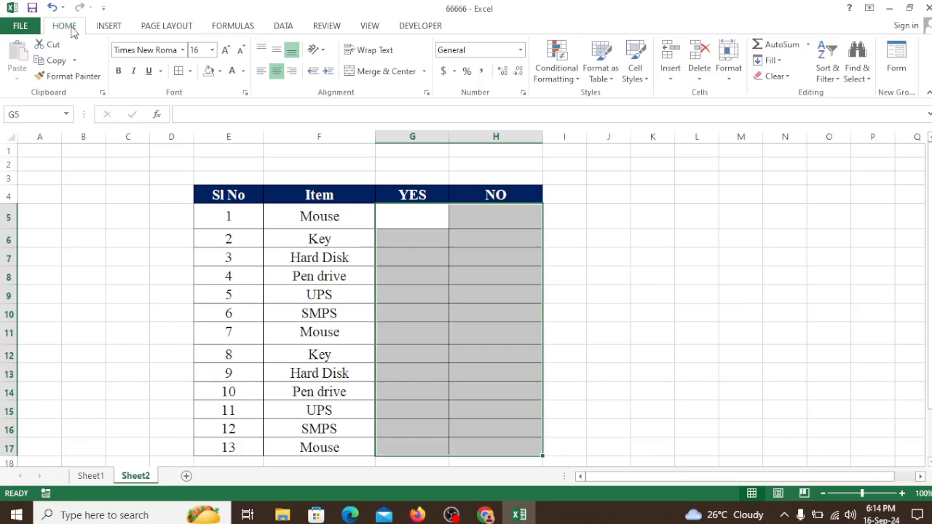
left_click(559, 78)
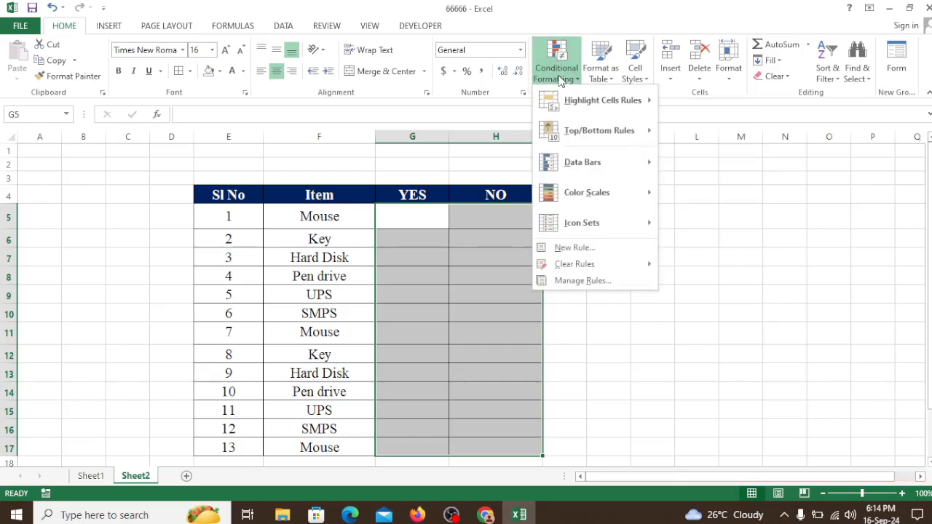
mouse_move(605, 223)
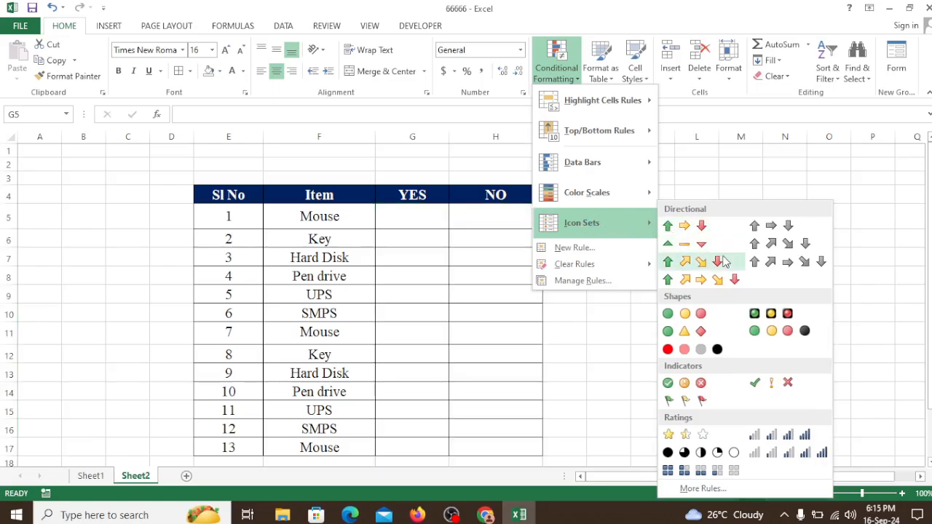
left_click(773, 384)
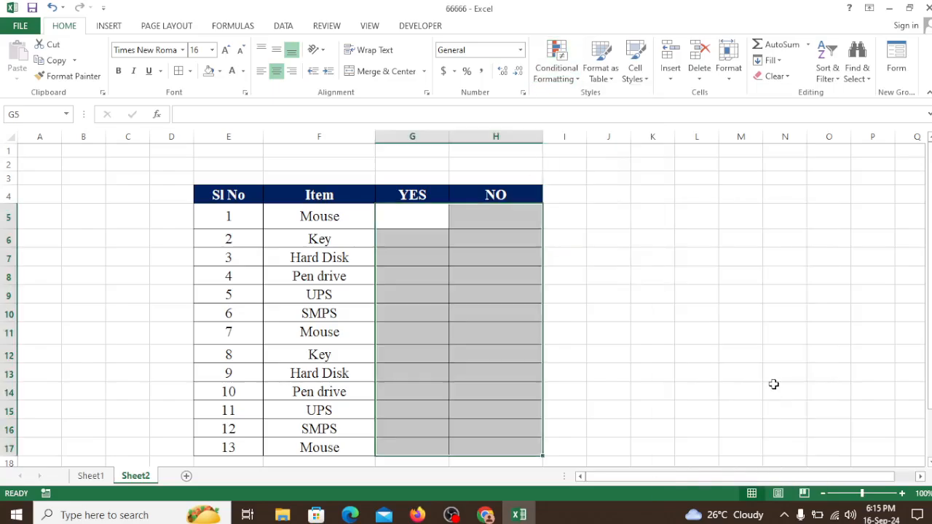
left_click(608, 299)
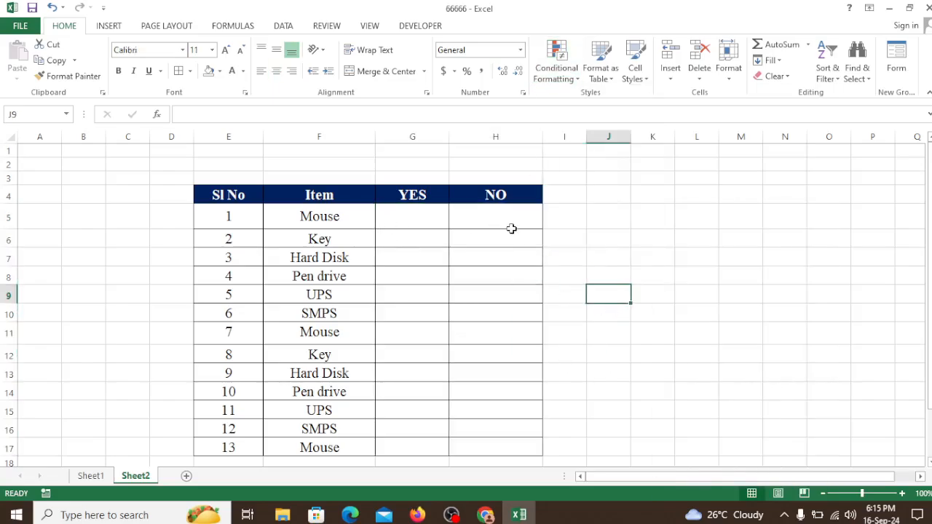
- Open the icon set rule of G5:H17 for editing and make it show icons only
left_click_drag(430, 213, 506, 438)
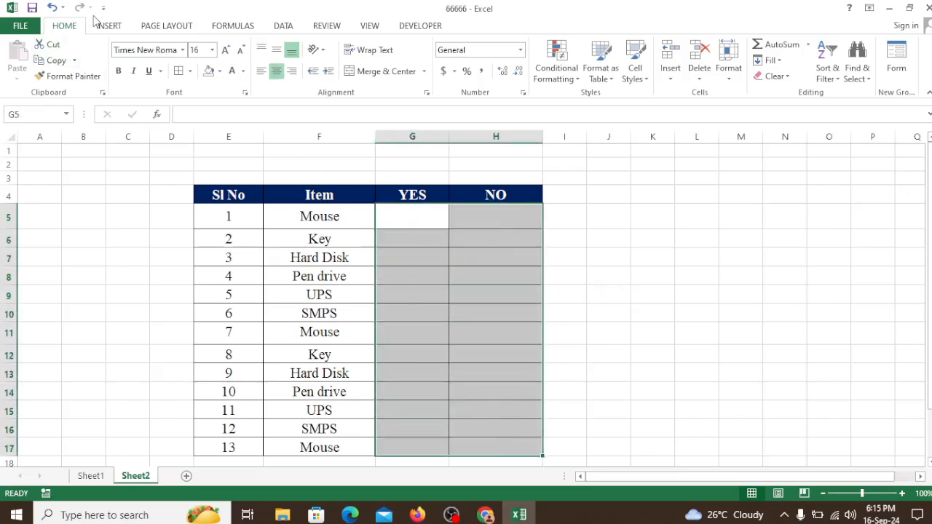
left_click(565, 79)
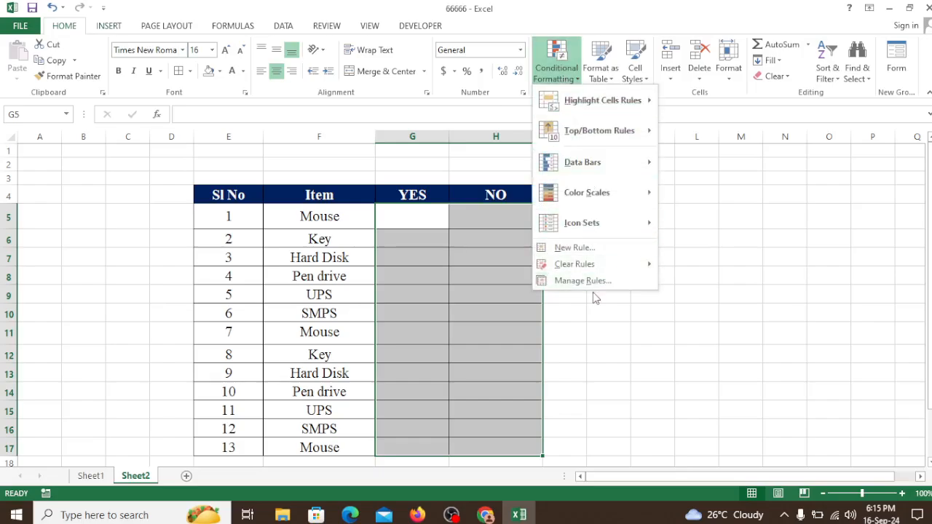
left_click(607, 284)
left_click_drag(628, 184, 649, 222)
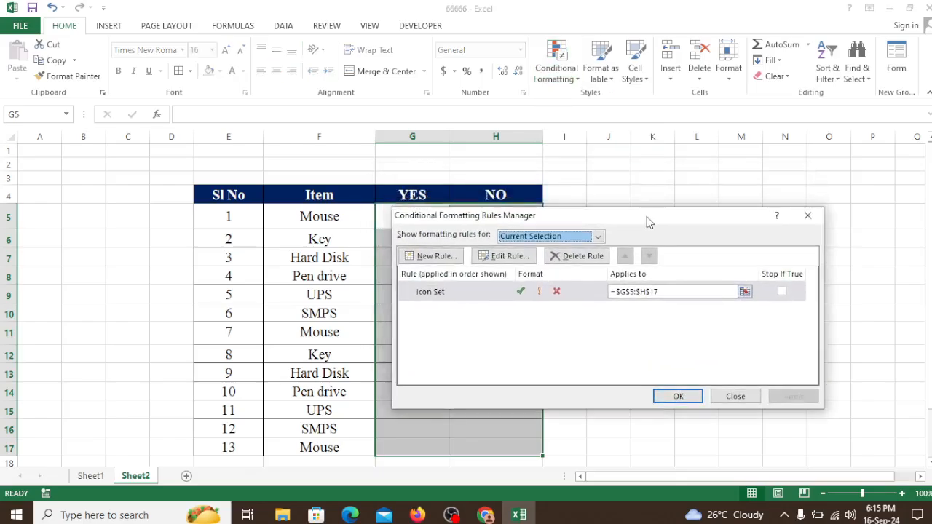
left_click(520, 262)
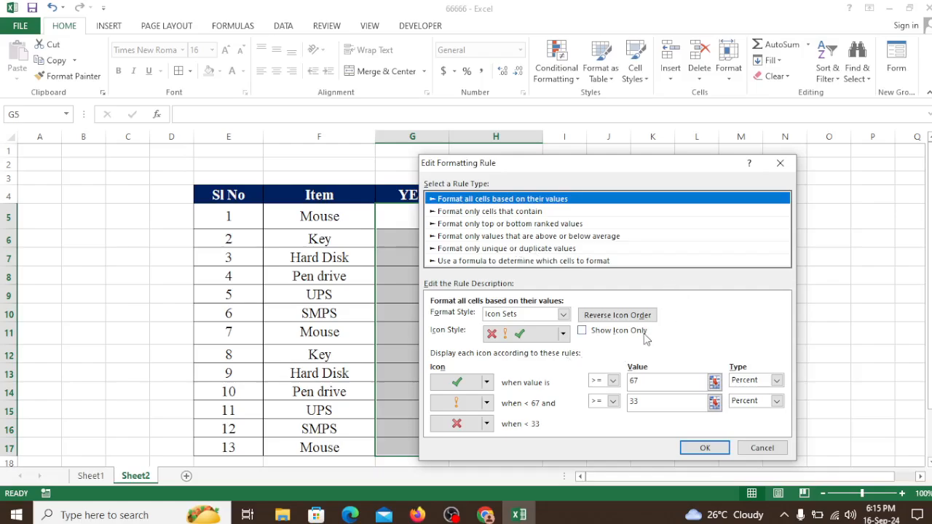
left_click_drag(588, 171, 675, 147)
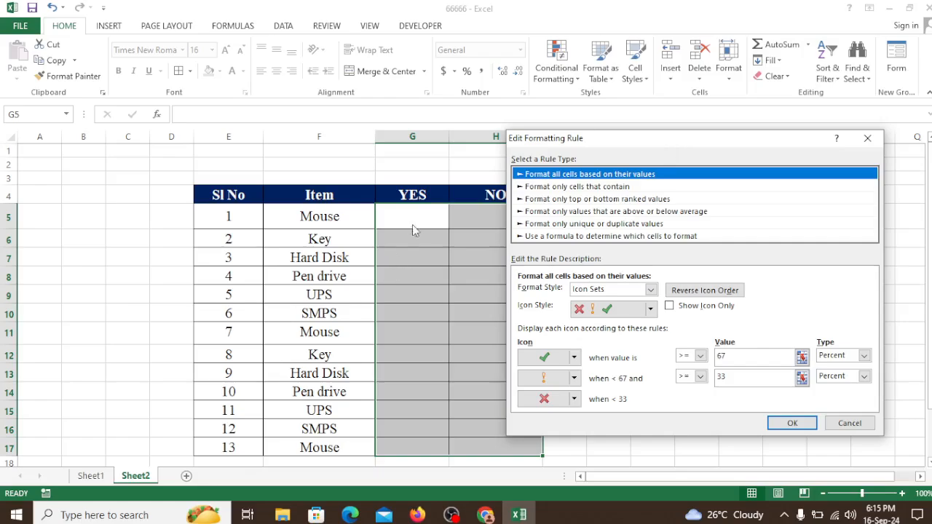
left_click(669, 306)
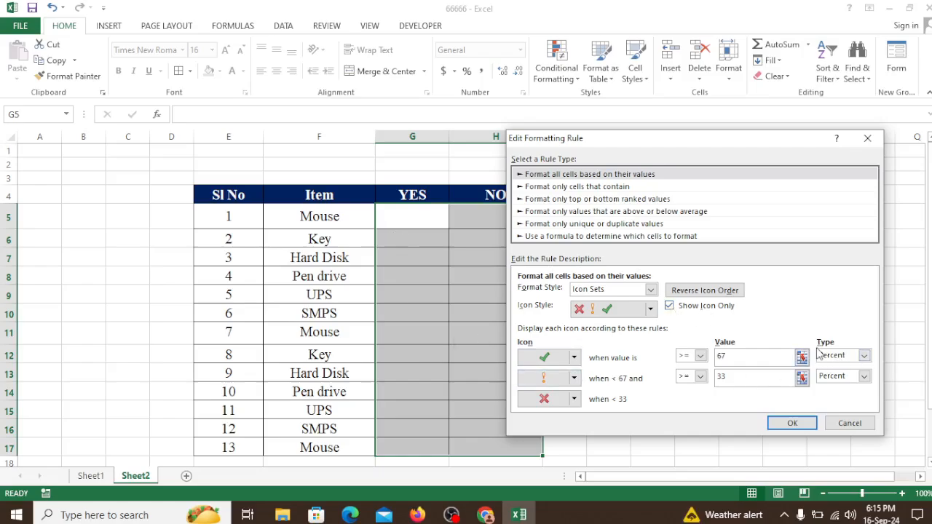
- Set both icon thresholds to type Number with value 0 and apply the edited rule
left_click(864, 356)
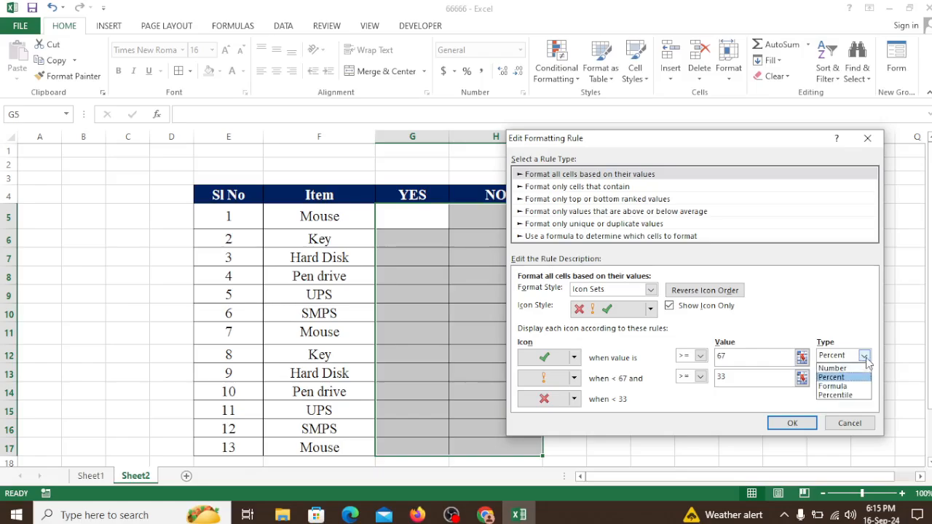
left_click(852, 370)
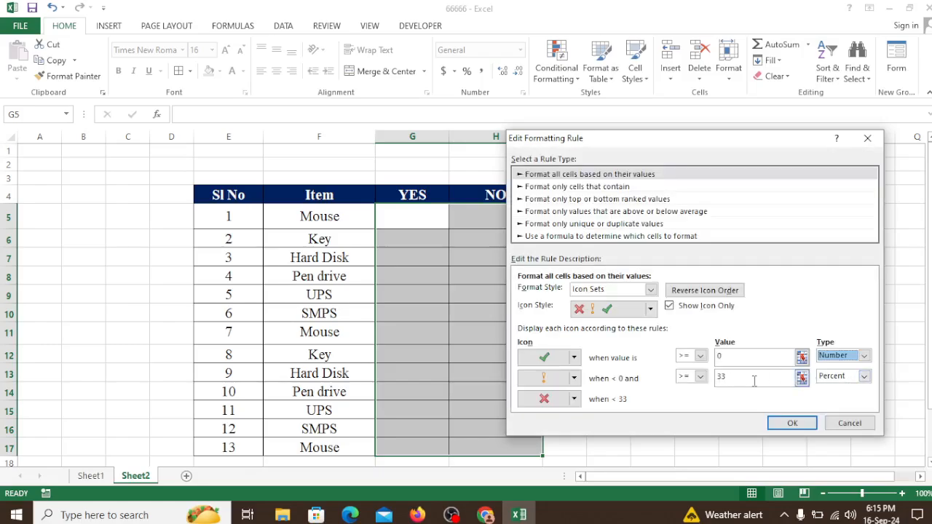
left_click(864, 378)
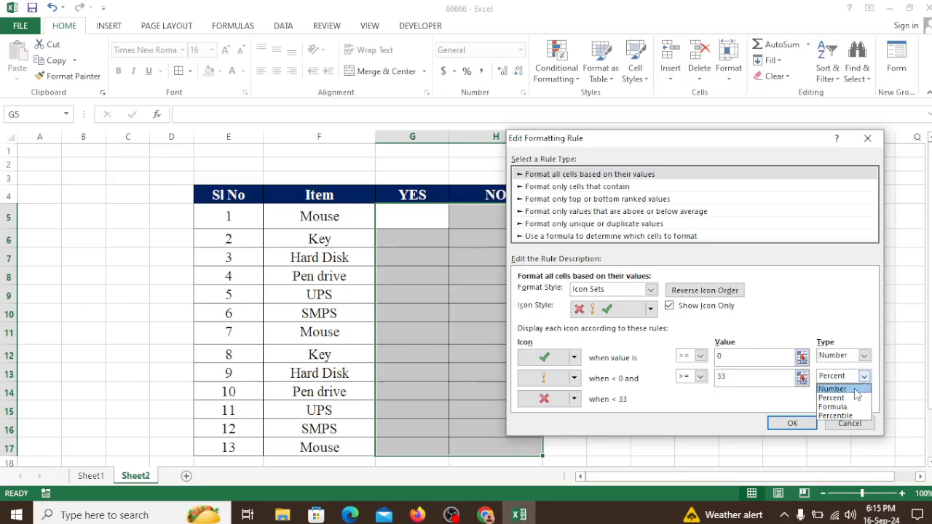
left_click(857, 392)
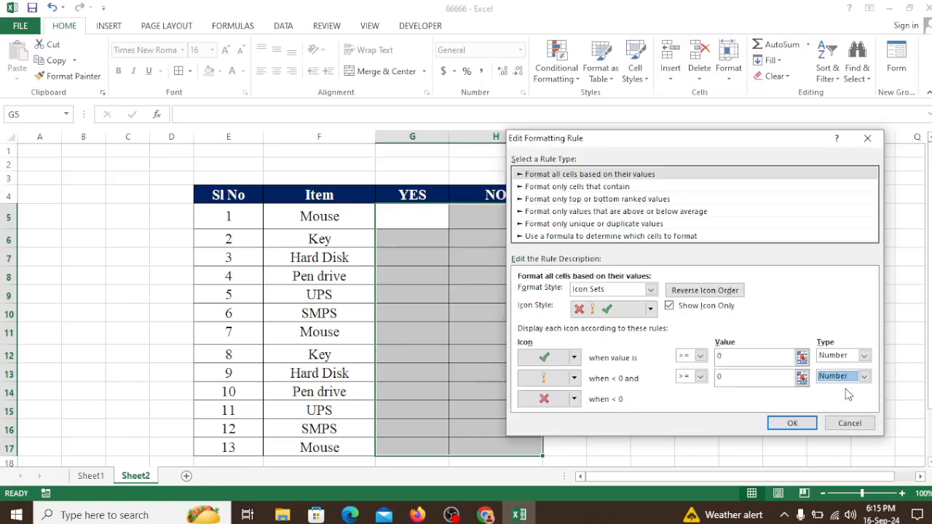
left_click(809, 427)
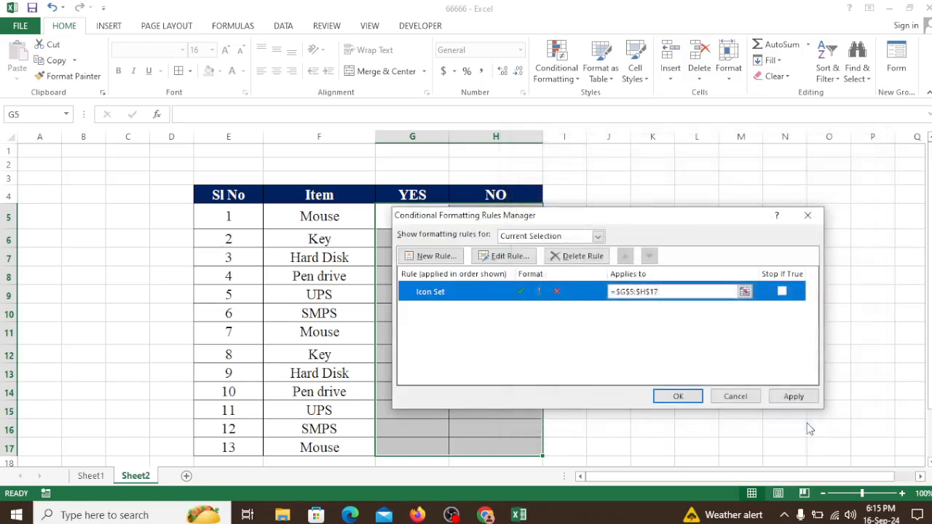
left_click(798, 402)
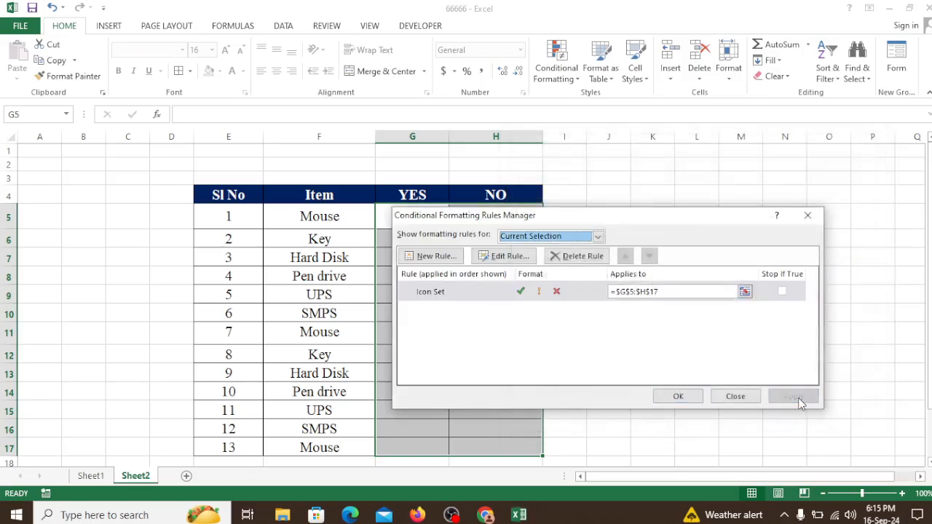
left_click(678, 396)
left_click(464, 266)
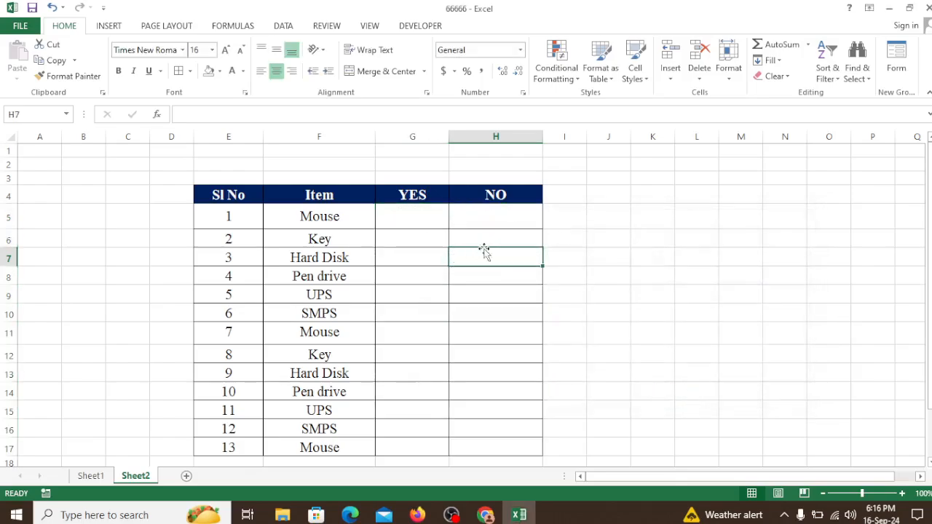
- Enter 0 in the YES column for Mouse, Key and Hard Disk, cells G5 to G7
left_click(415, 219)
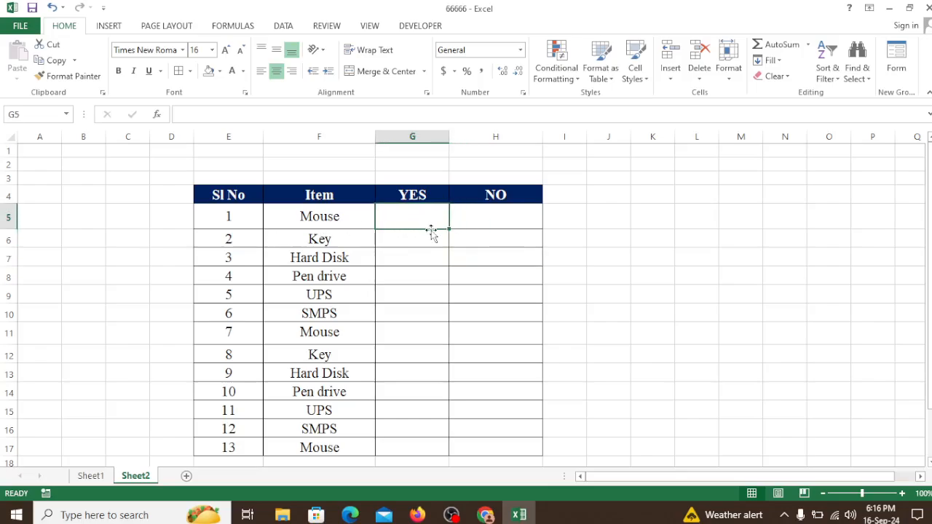
type("0")
key("Return")
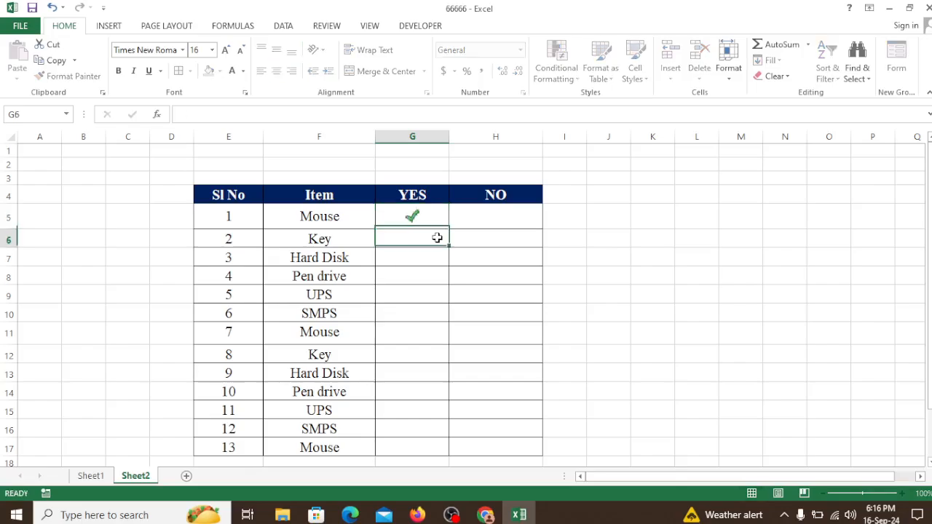
type("0")
key("Return")
type("0")
key("Return")
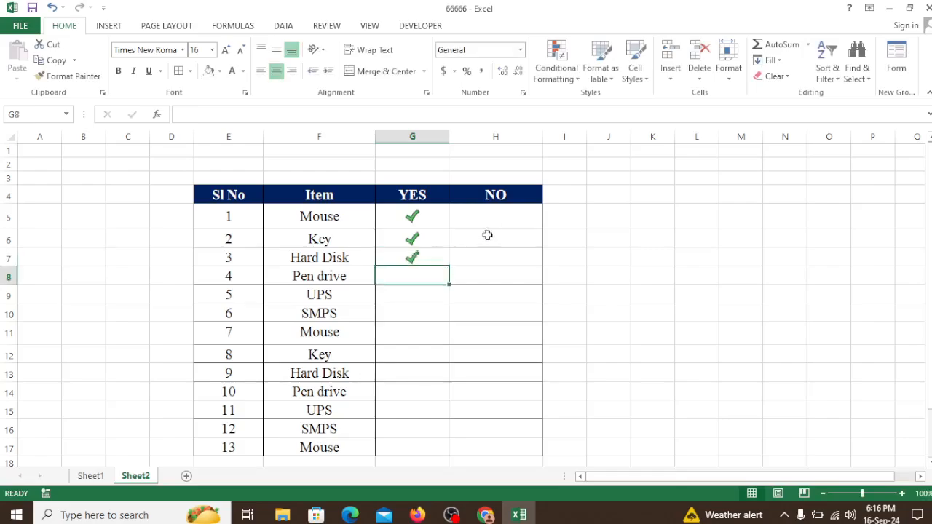
- Enter -1 in the NO column for the first four items, cells H5 to H8
left_click(486, 220)
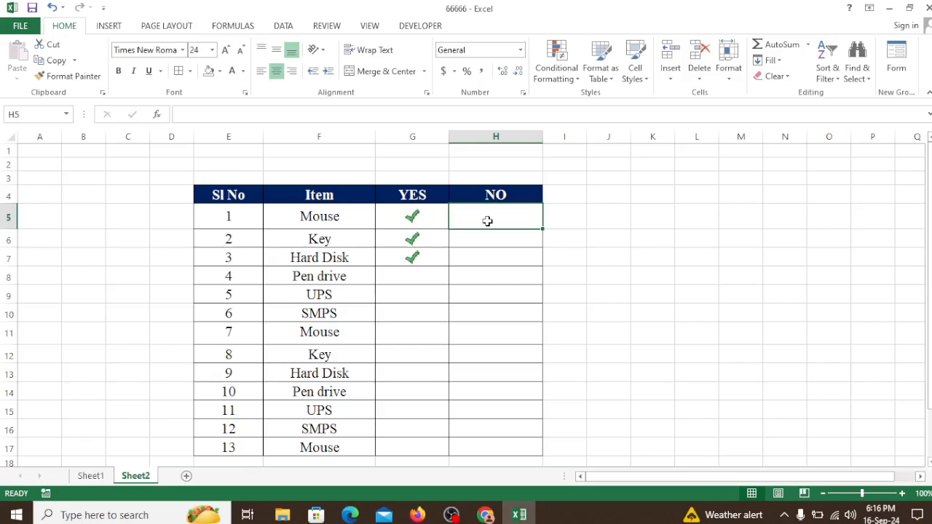
type("-1")
key("Return")
type("-1")
key("Return")
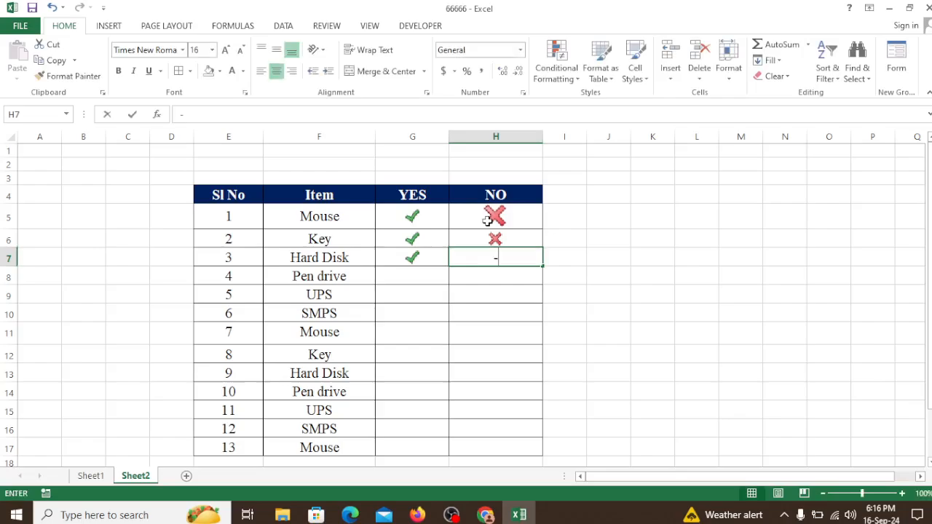
type("-1")
key("Return")
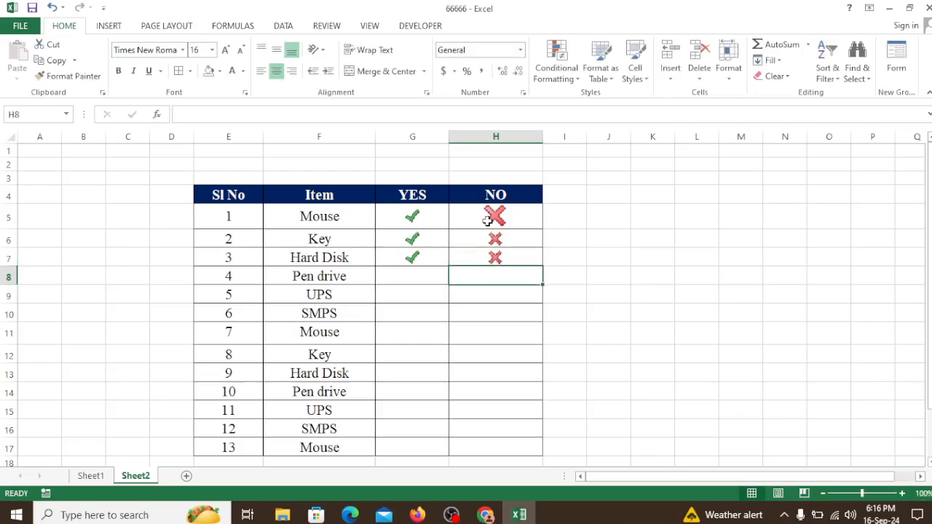
type("-1")
key("Return")
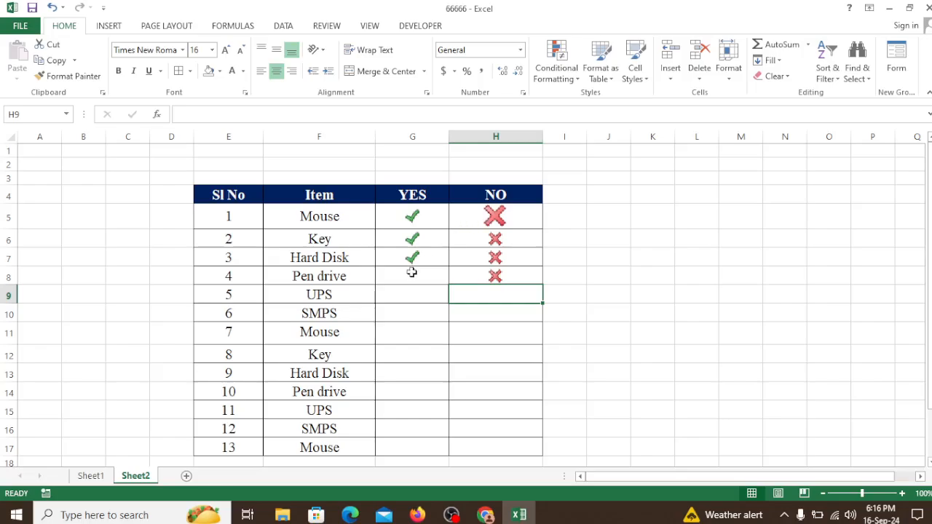
- Enter 0 in the YES column for UPS and SMPS, cells G9 and G10, and -1 in the NO column for Mouse, cell H11
left_click(412, 295)
type("1")
key("Return")
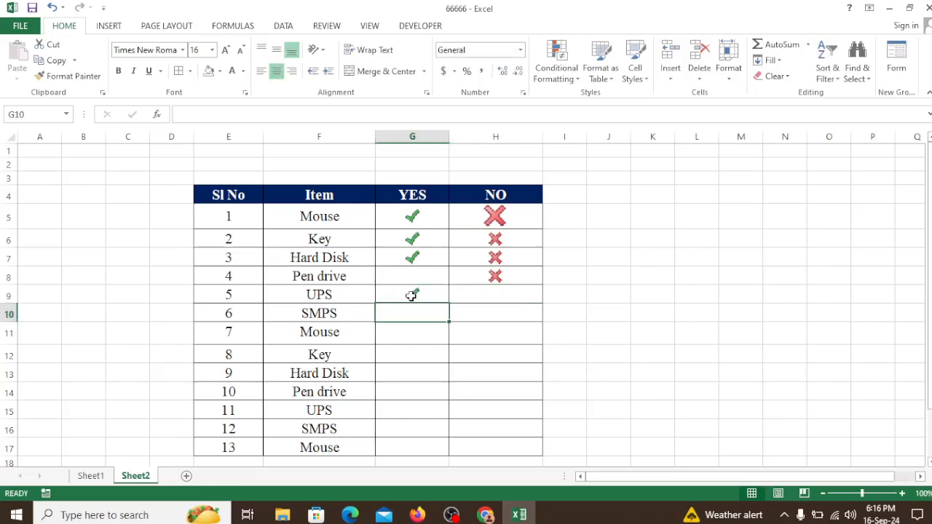
type("1")
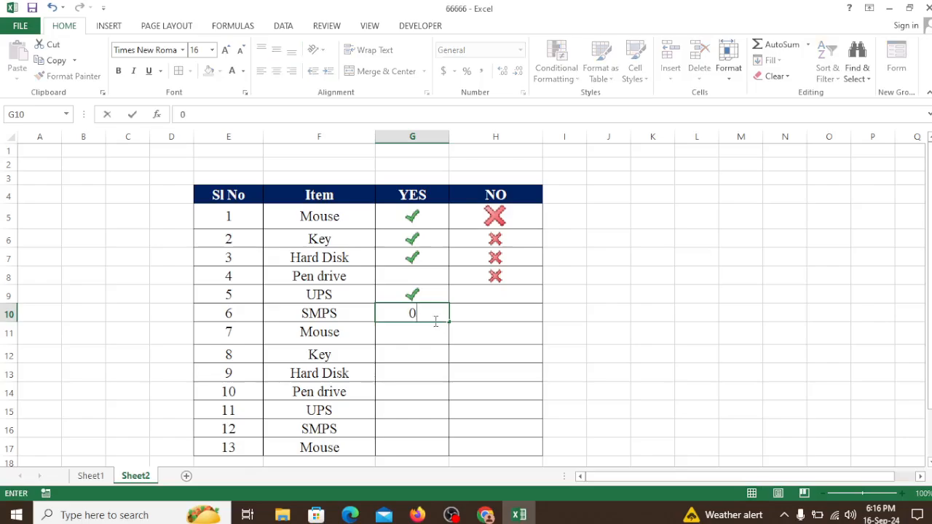
key("Return")
left_click(505, 334)
type("-1")
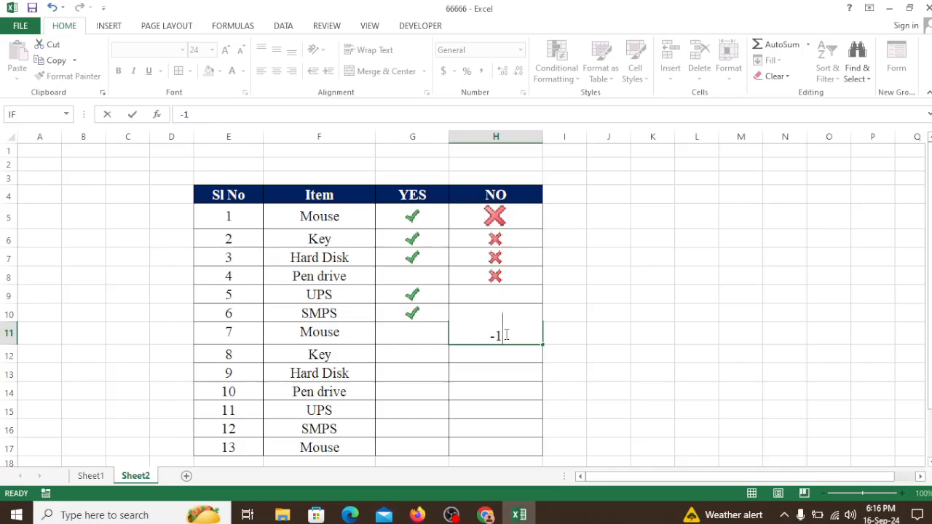
key("Return")
- Enter 0 in the YES column for items 8 to 10, cells G12 to G14
left_click(425, 353)
type("1")
key("Return")
type("1")
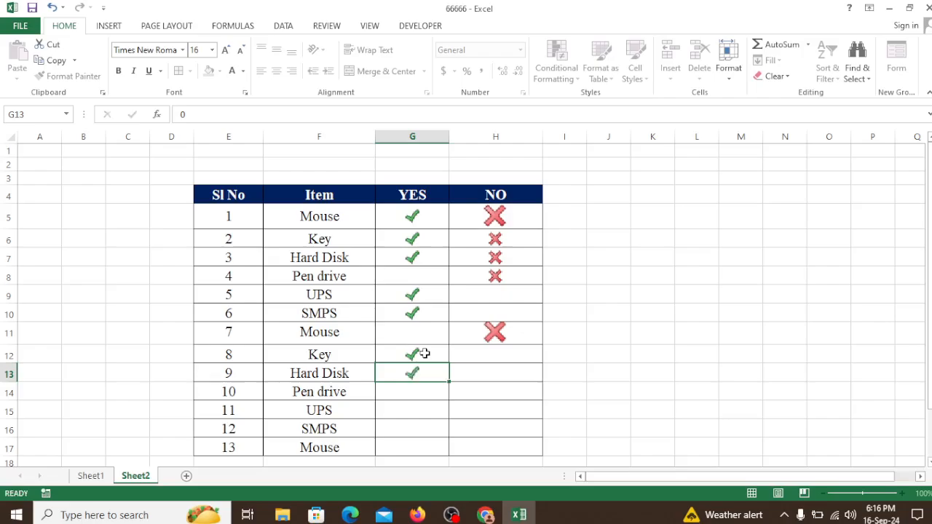
key("Return")
type("1")
key("Return")
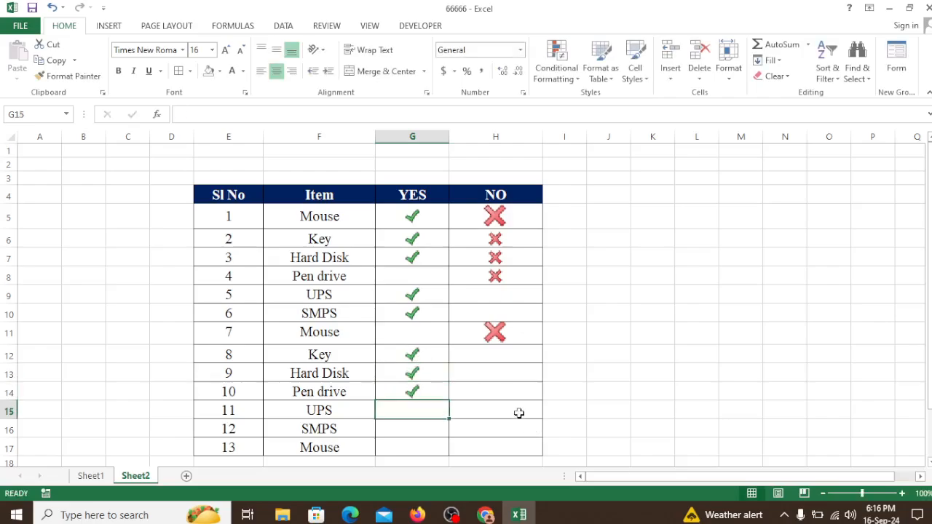
- Enter -1 in the NO column for items 11 and 12, cells H15 and H16
left_click(518, 413)
type("-1")
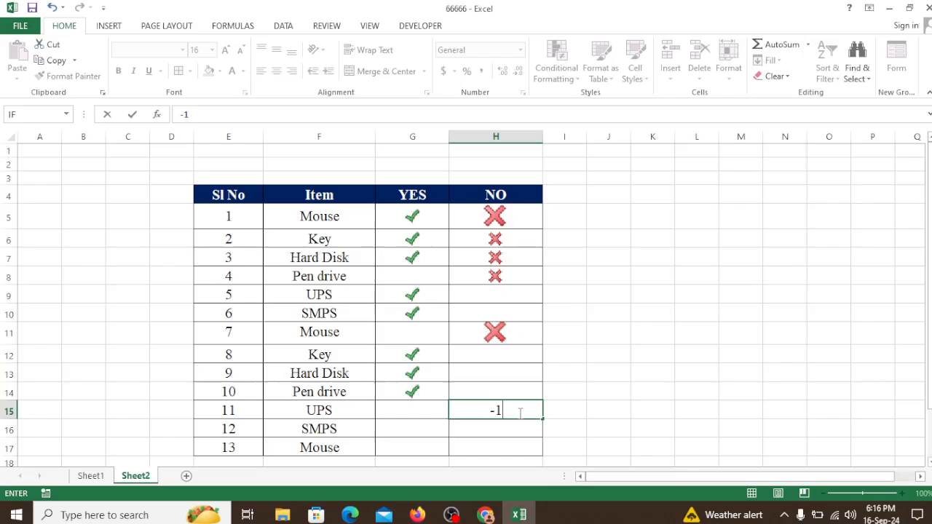
key("Return")
type("-1")
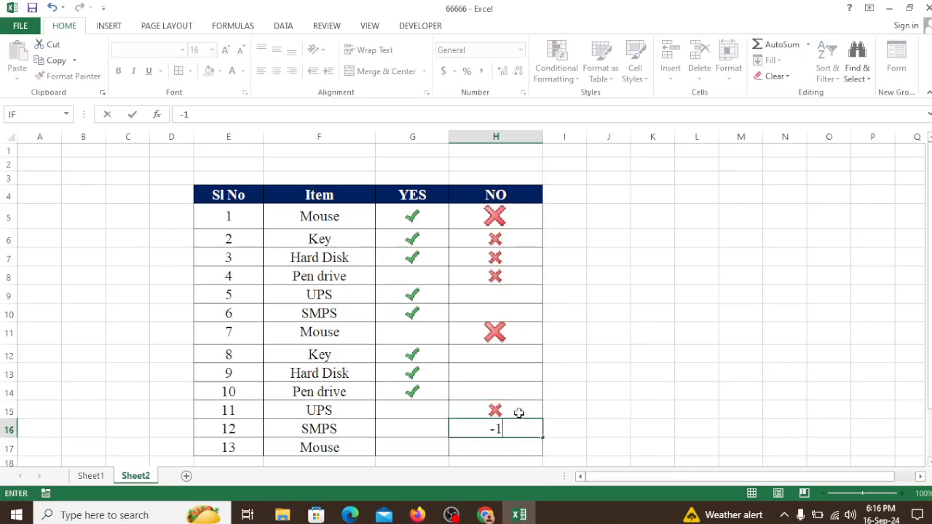
key("Return")
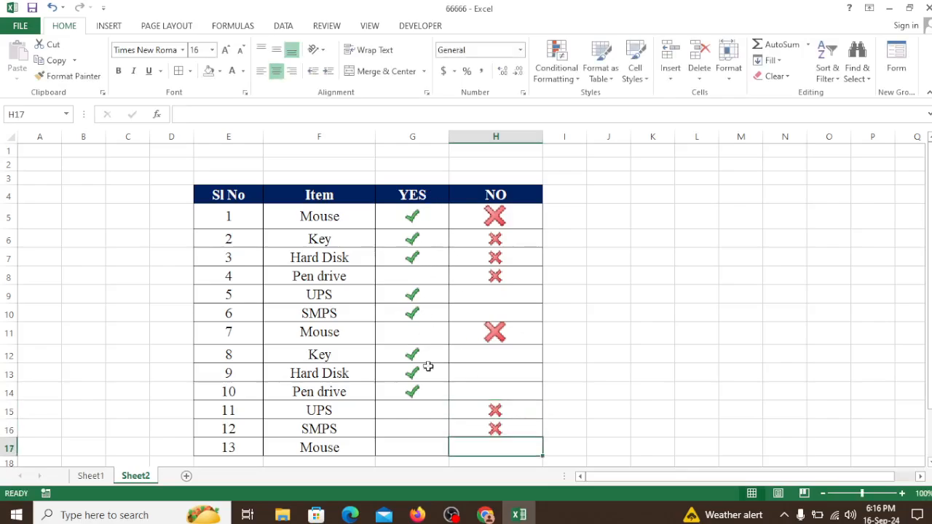
- Clear all entries from the YES and NO columns, cells G5 to H17
left_click_drag(416, 218, 485, 446)
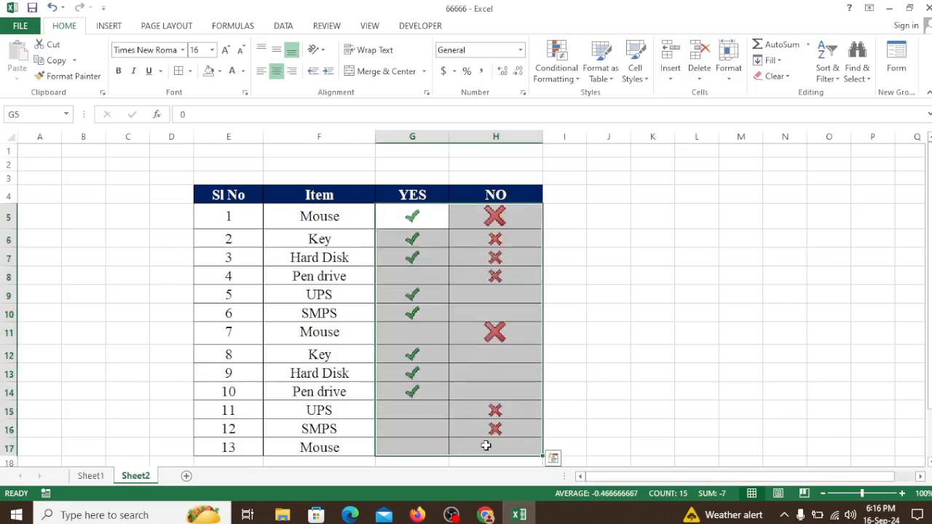
key("ctrl+End")
left_click_drag(428, 222, 486, 439)
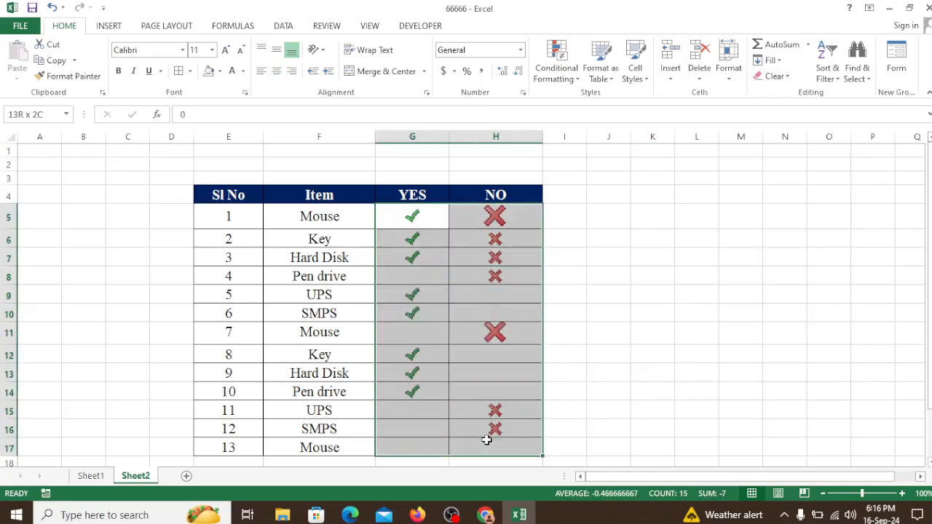
key("Delete")
- Apply the conditional formatting icon set with tick, exclamation mark and cross to the emptied cells G5:H17
left_click_drag(393, 219, 491, 445)
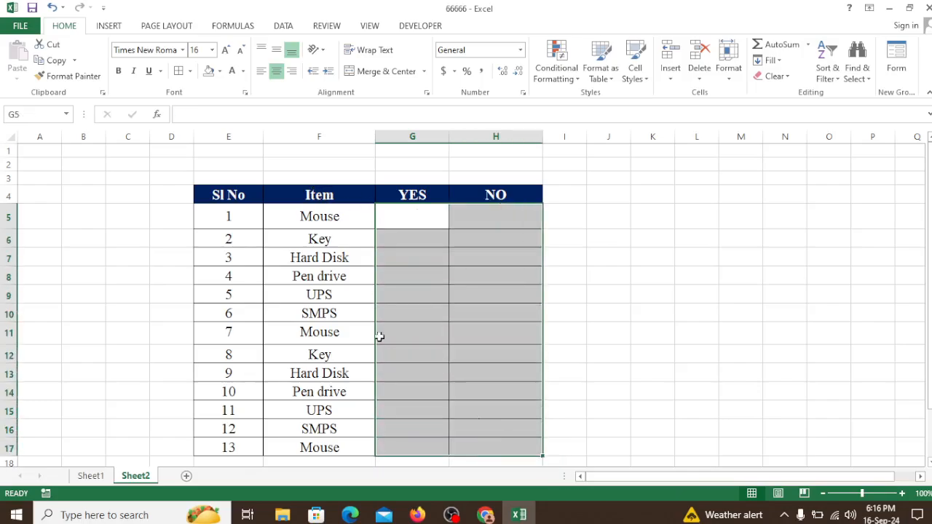
left_click(555, 79)
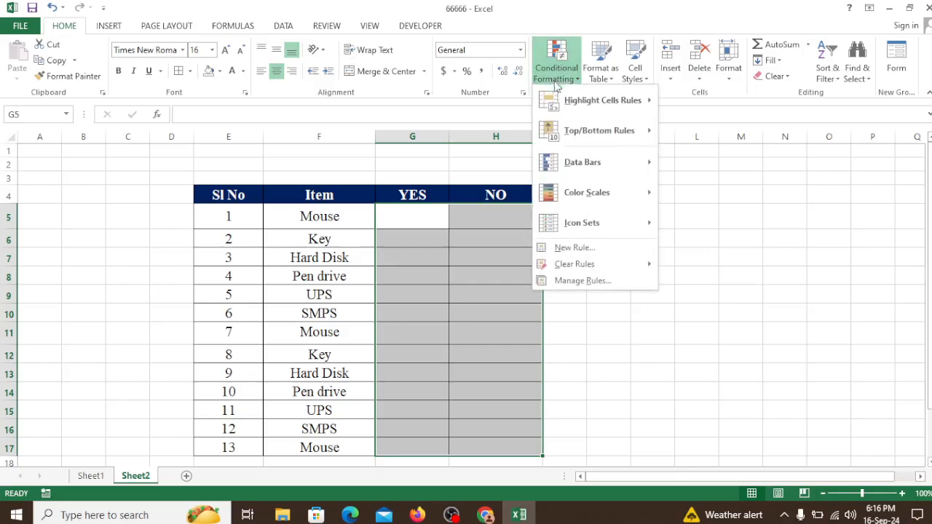
mouse_move(599, 221)
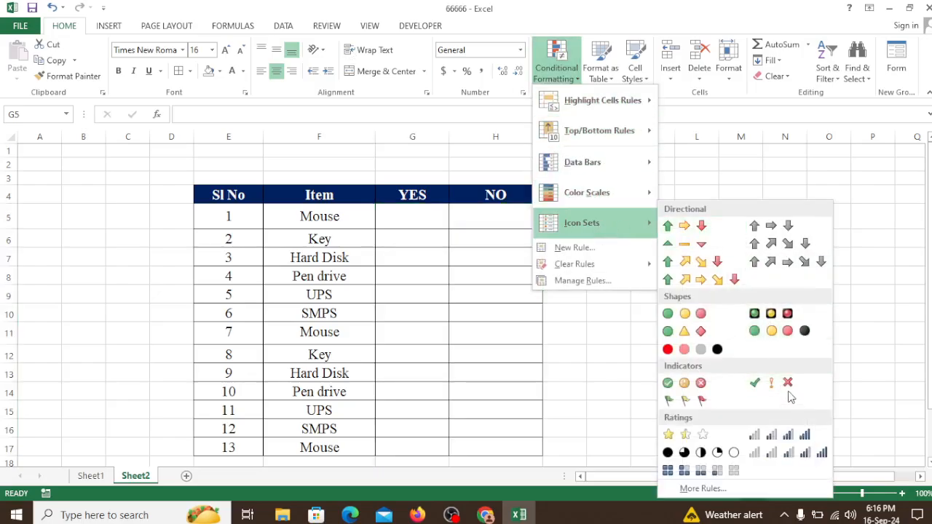
left_click(779, 380)
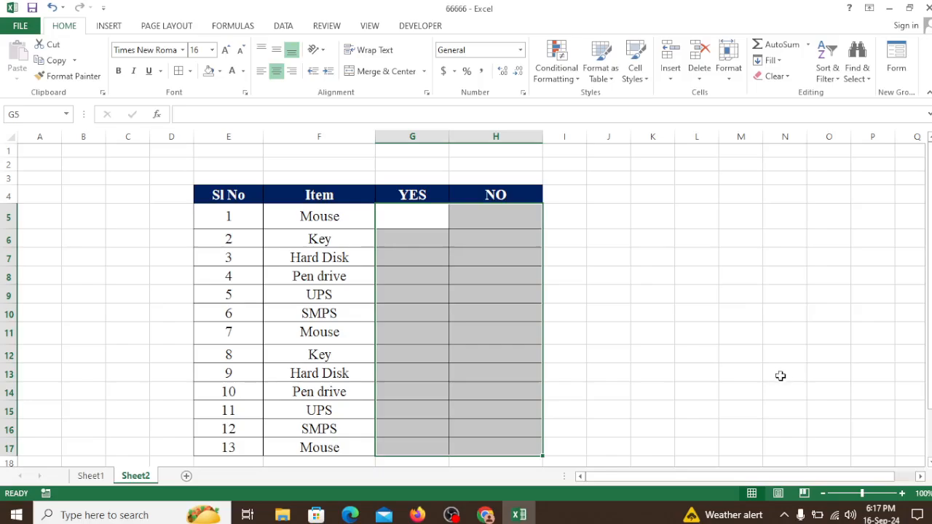
- Open the icon set rule of G5:H17, review its thresholds, types and icon-only option, and confirm it without edits
left_click(646, 251)
left_click_drag(420, 217, 520, 454)
left_click(563, 85)
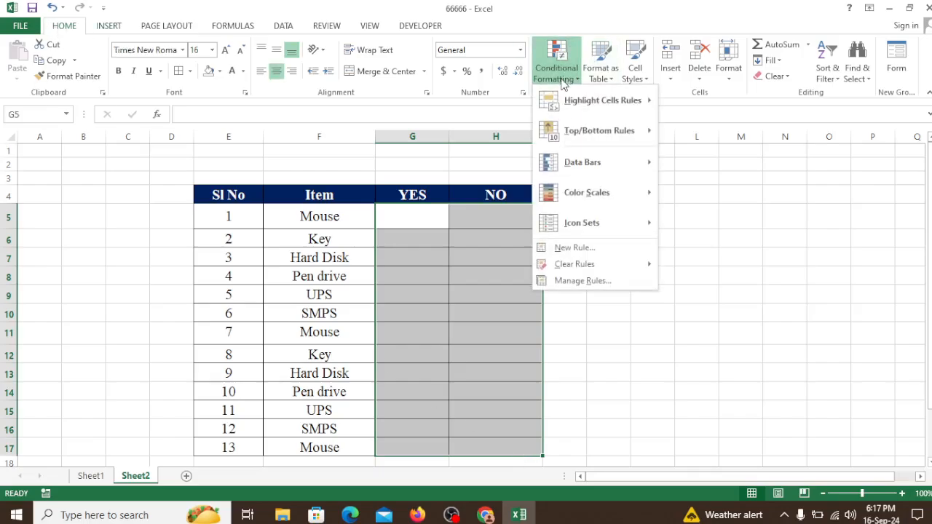
left_click(582, 280)
left_click(501, 255)
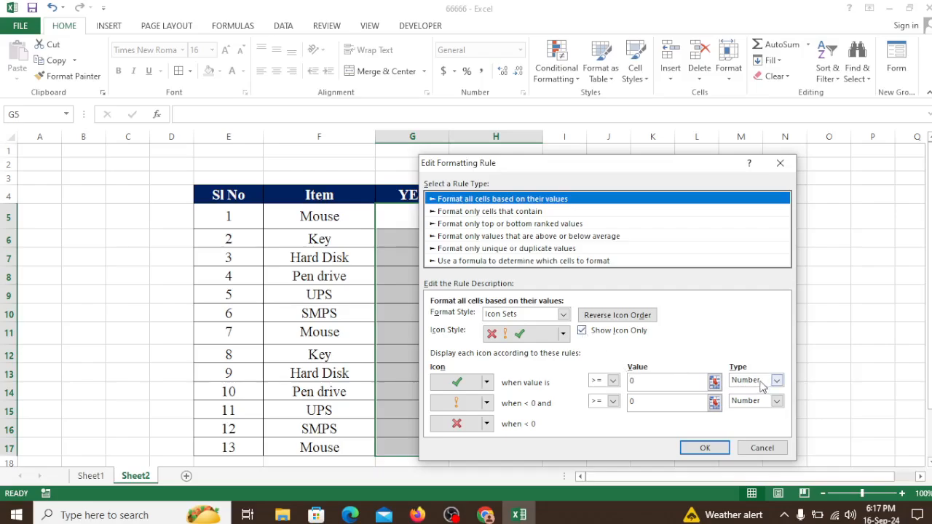
left_click(698, 449)
left_click(794, 396)
left_click(692, 397)
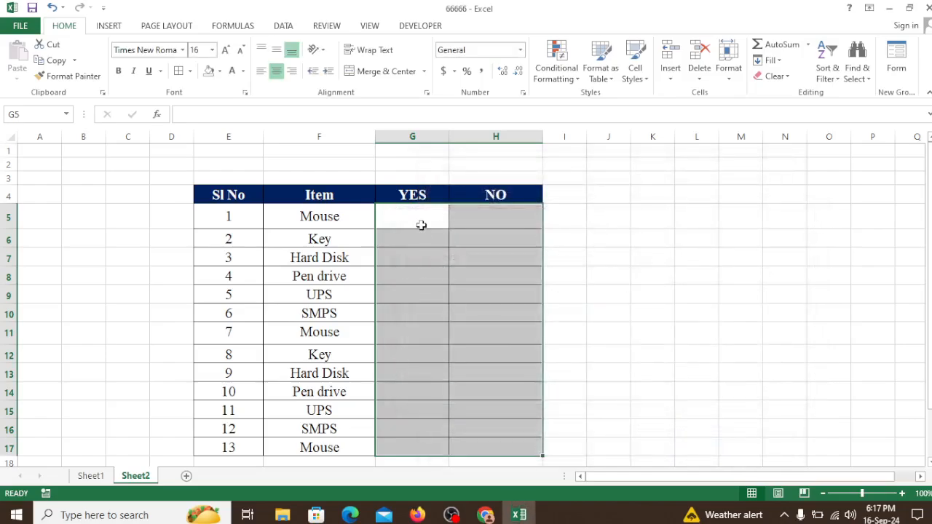
- Enter 0 in the YES column for the first four items, cells G5 to G8
left_click(419, 223)
type("1")
key("Return")
type("0")
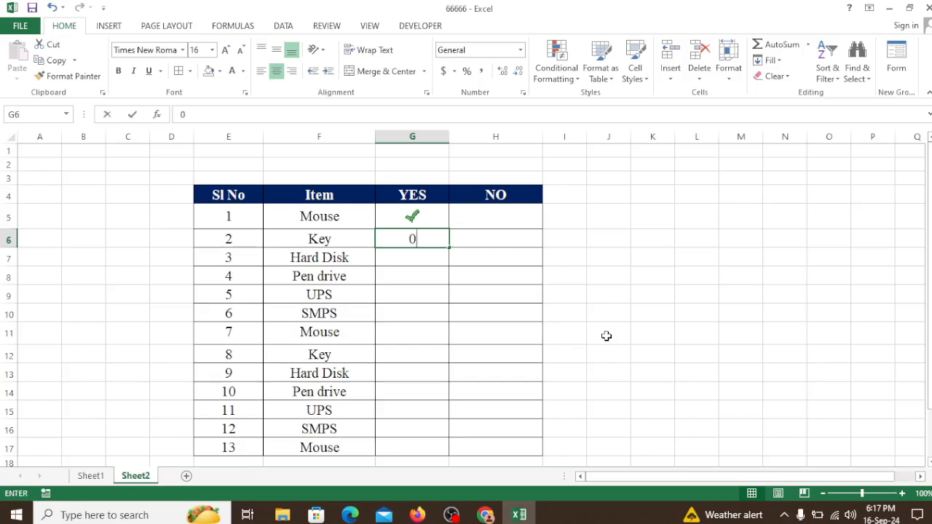
key("Return")
type("0")
key("Return")
type("0")
key("Return")
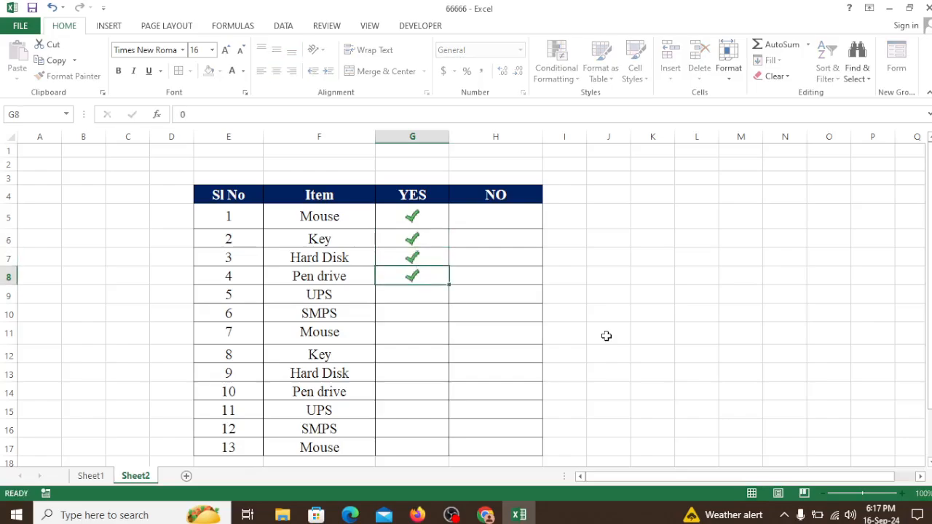
- Enter -1 in the NO column for UPS, SMPS and Mouse, cells H9 to H11
left_click(496, 293)
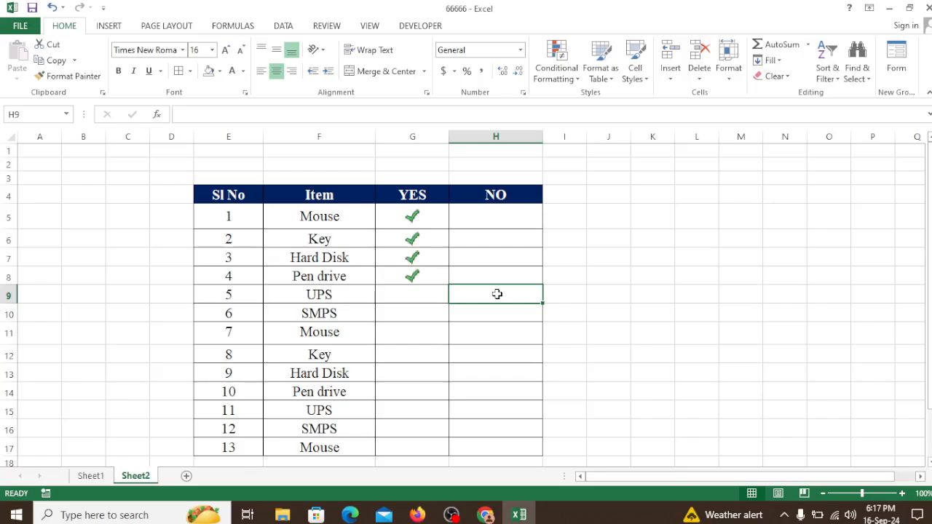
type("-1")
key("Return")
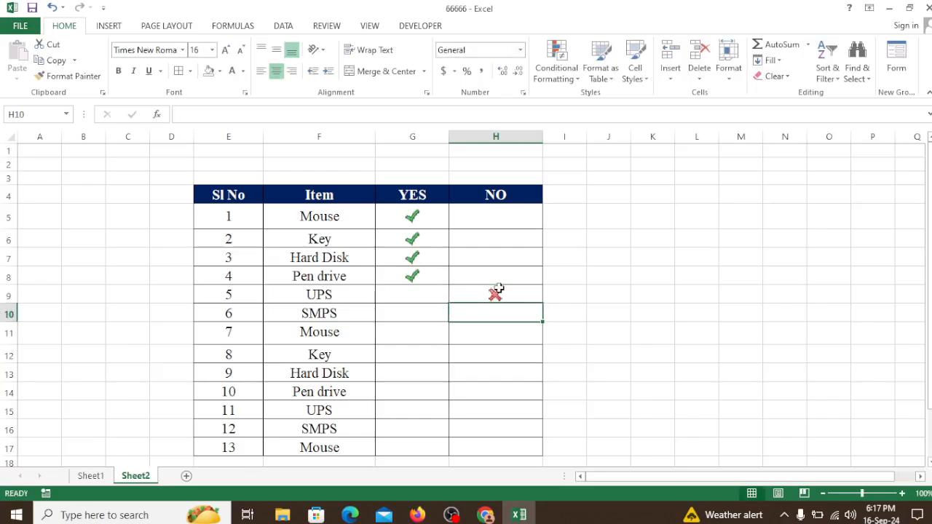
type("-1")
key("Return")
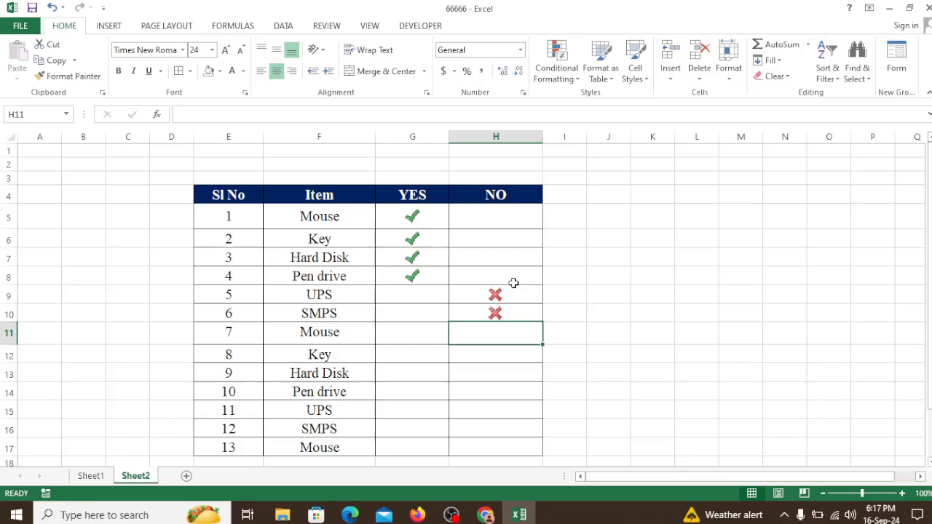
type("-1")
key("Return")
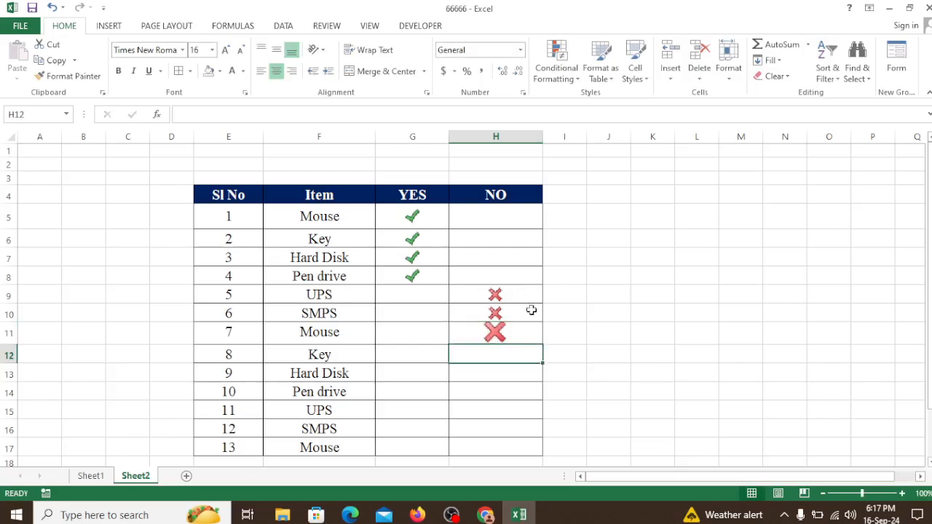